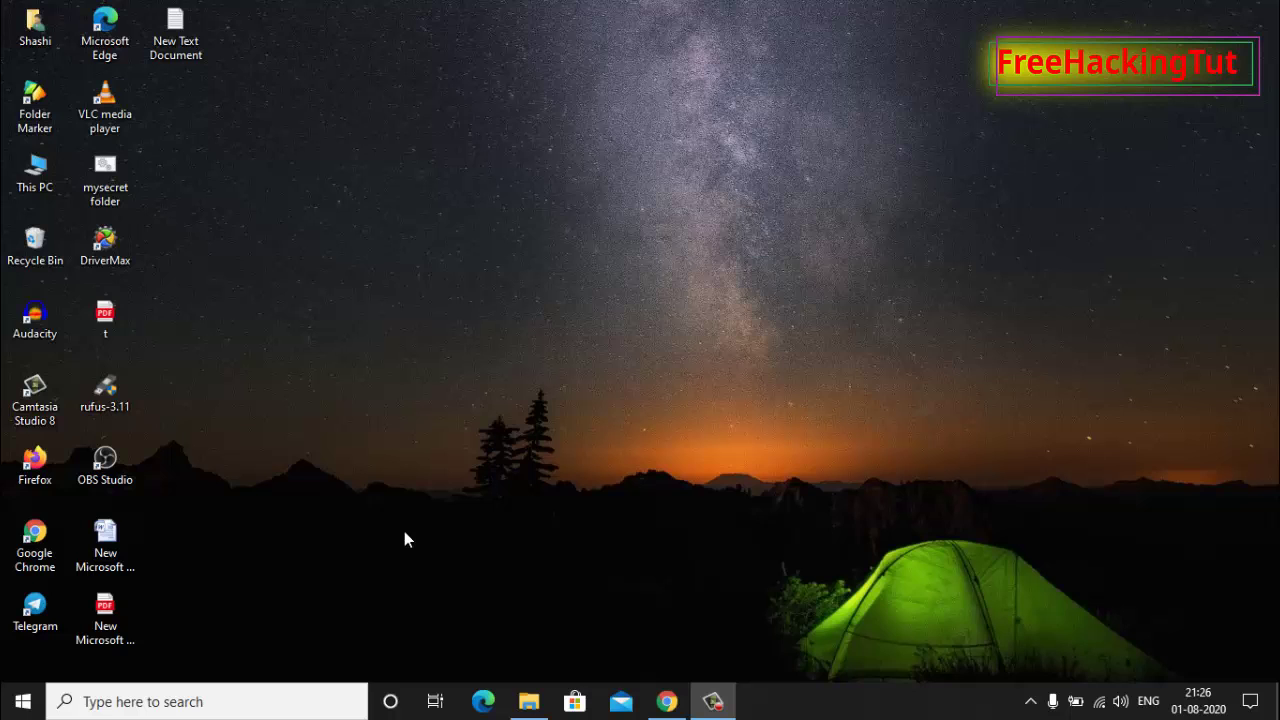
Open the Word document, check its Save As options for PDF, then close Word.
left_click(103, 541)
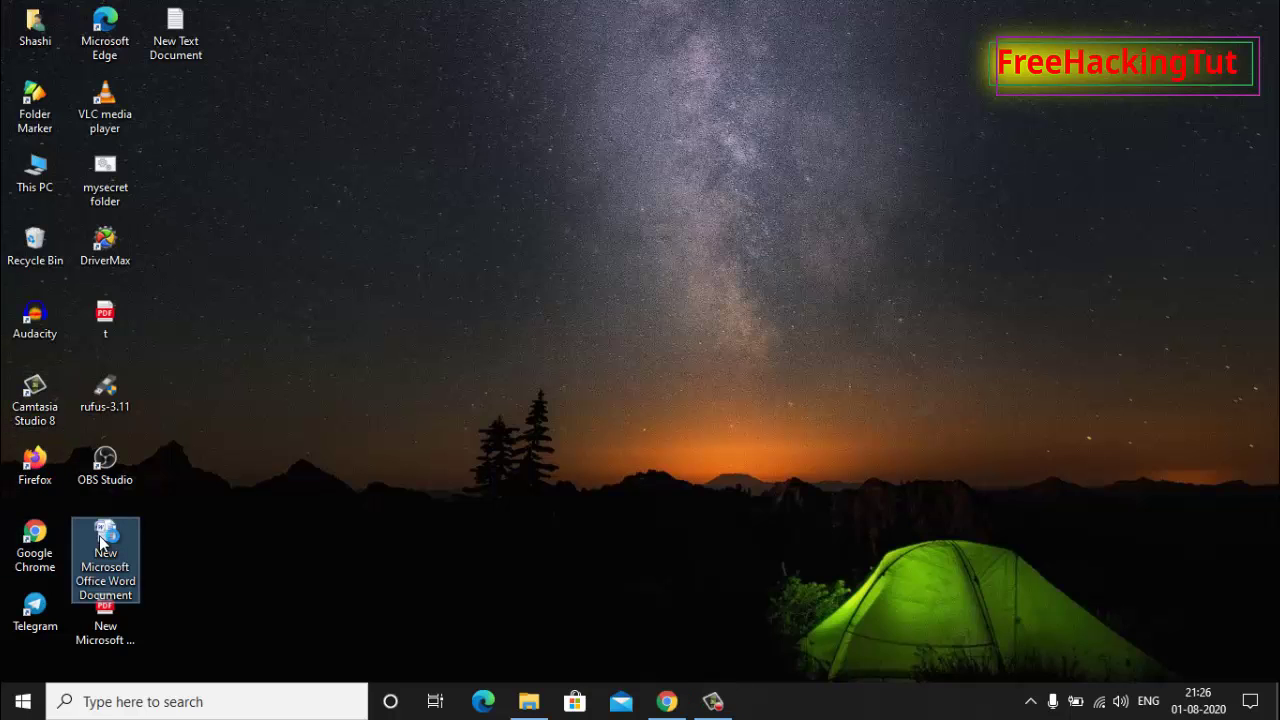
double_click(103, 541)
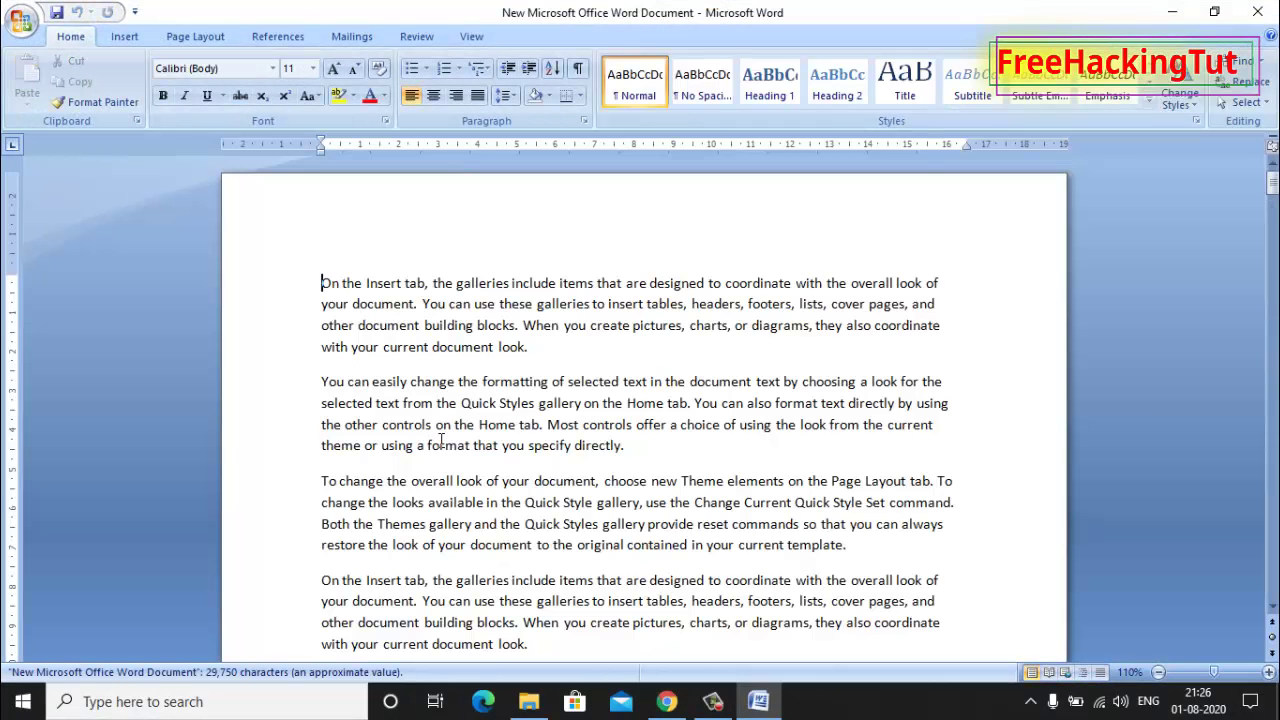
left_click(24, 22)
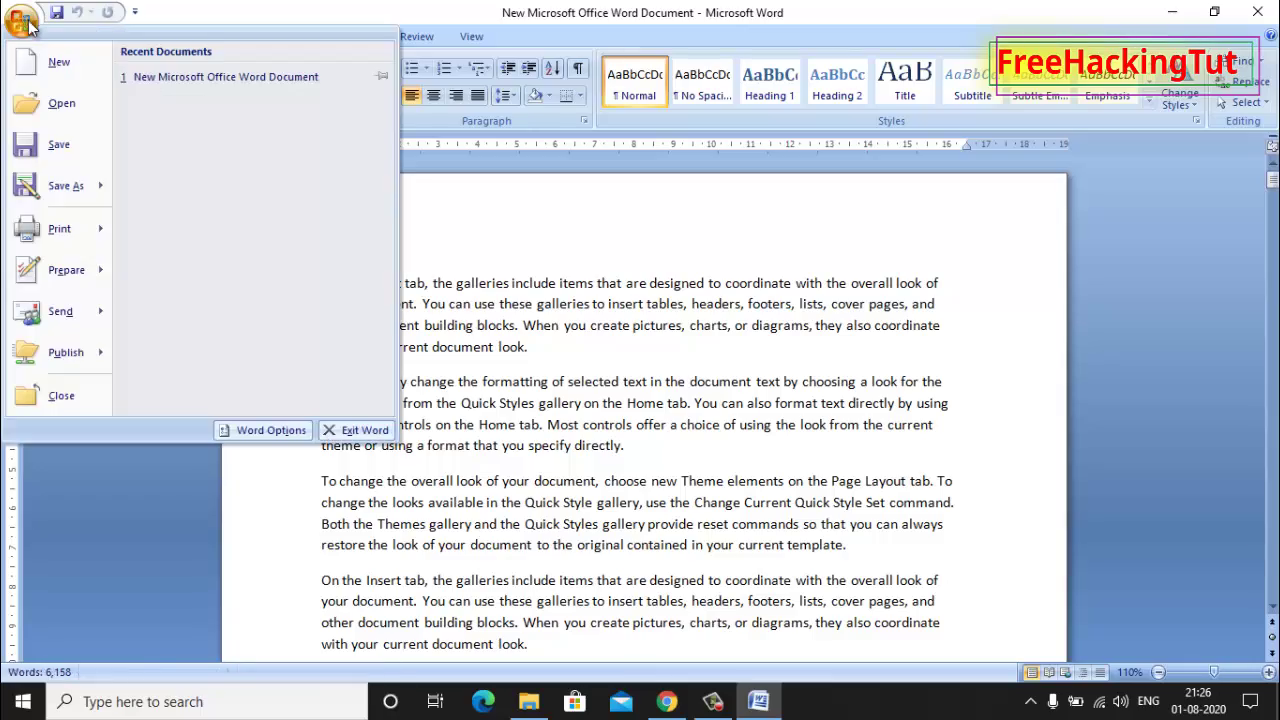
mouse_move(65, 187)
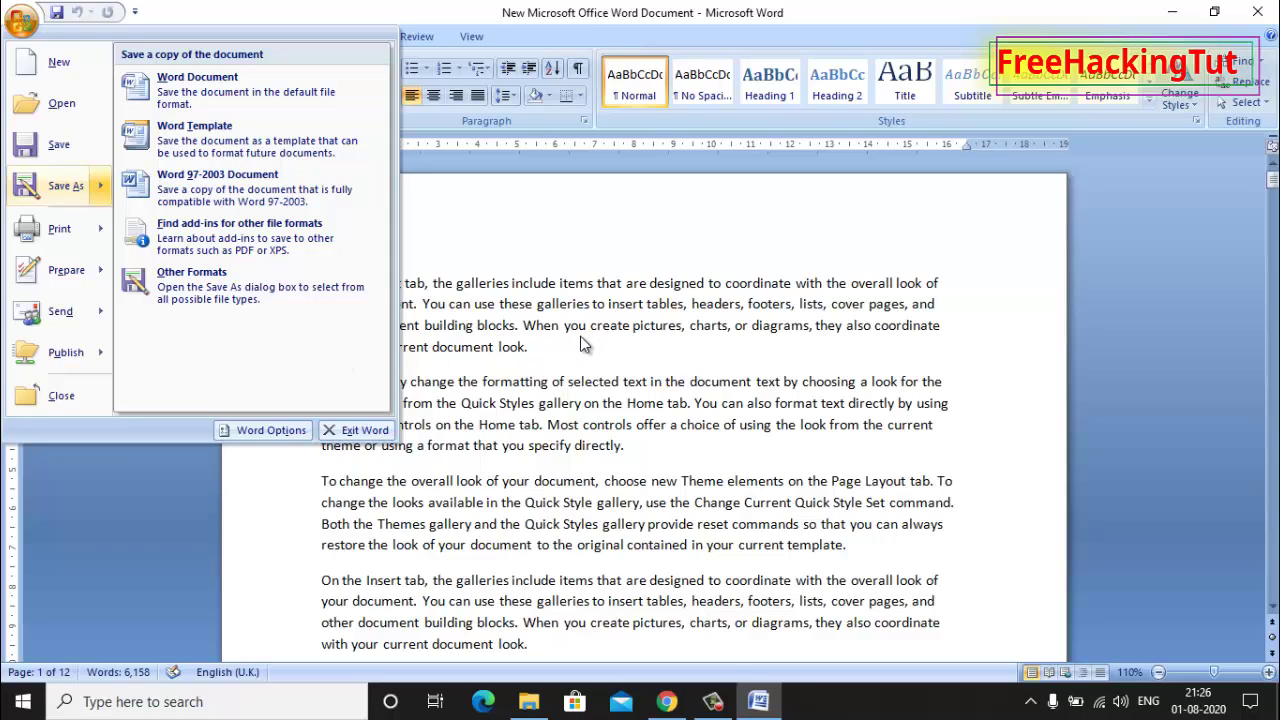
left_click(1258, 18)
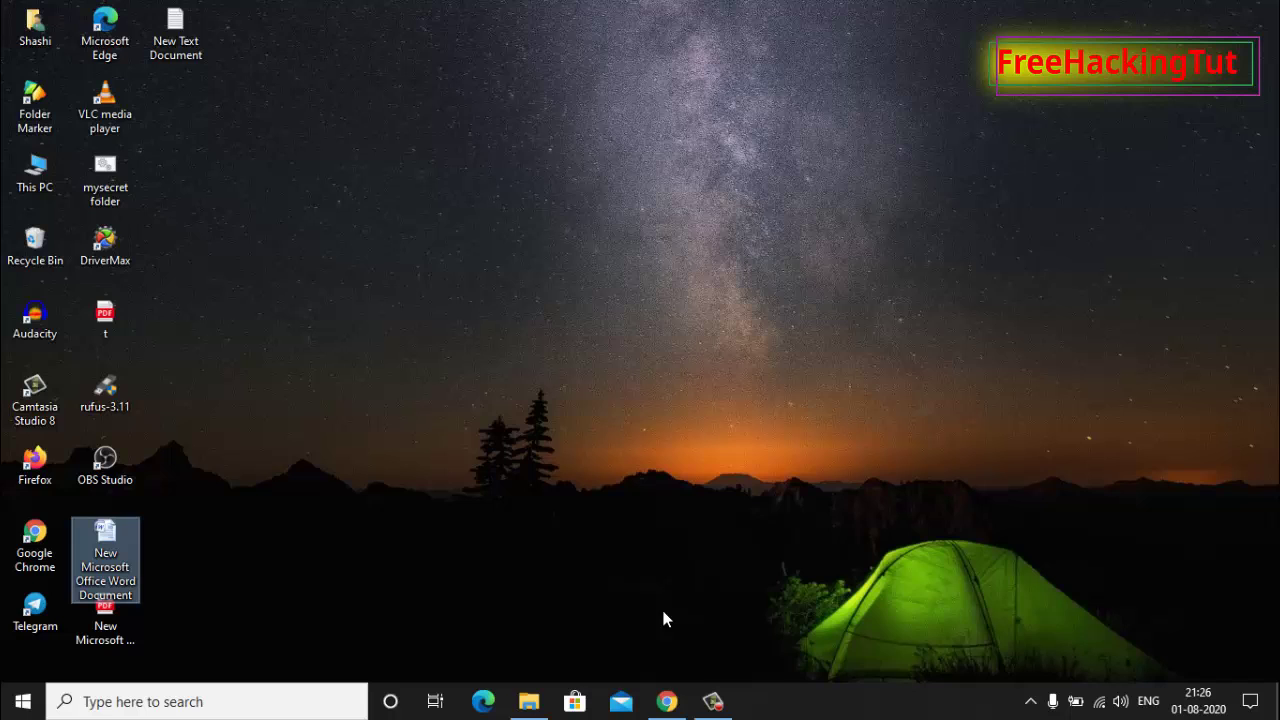
Download the Save as PDF or XPS add-in from TechSpot and view it in Downloads.
left_click(664, 701)
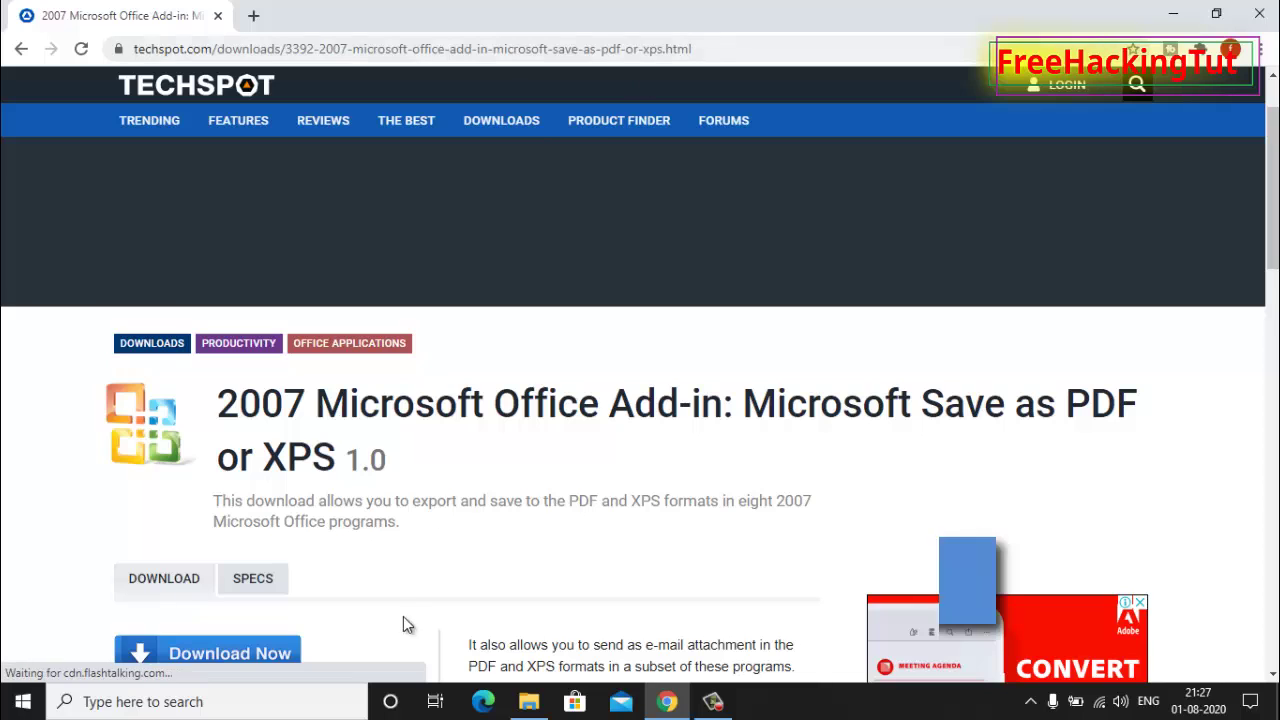
scroll(415, 462, "down", 2)
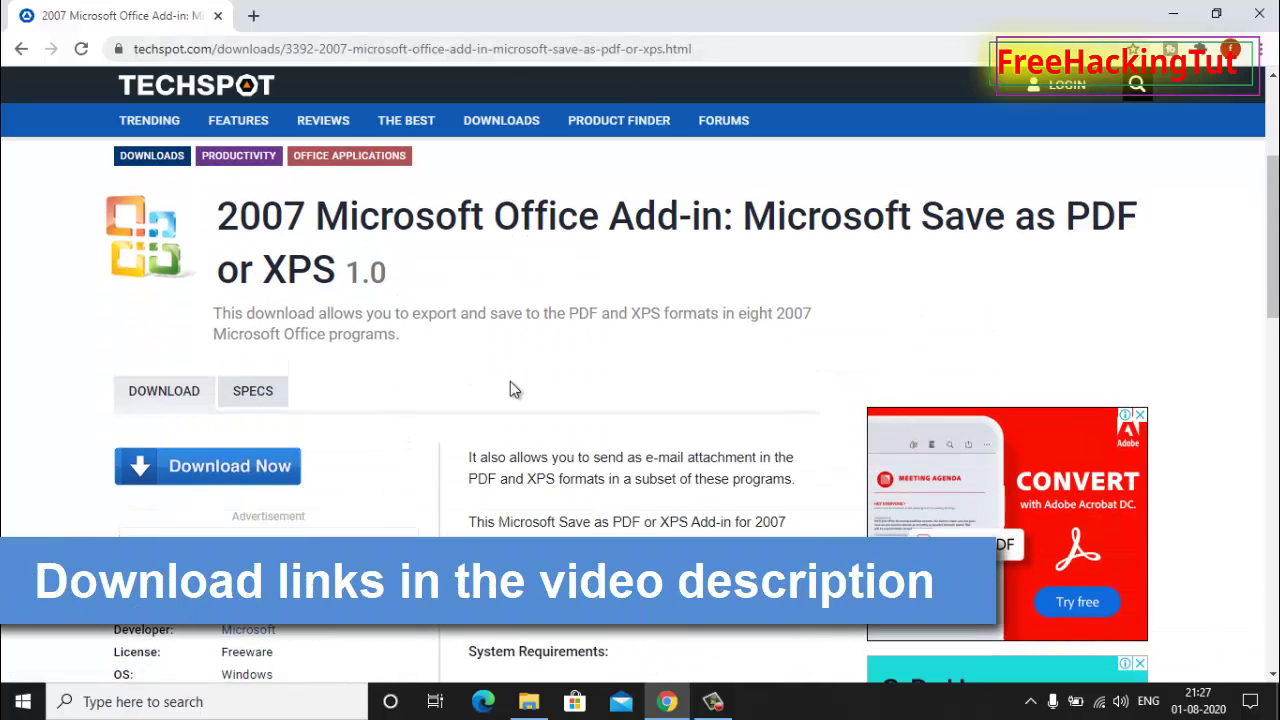
left_click(235, 472)
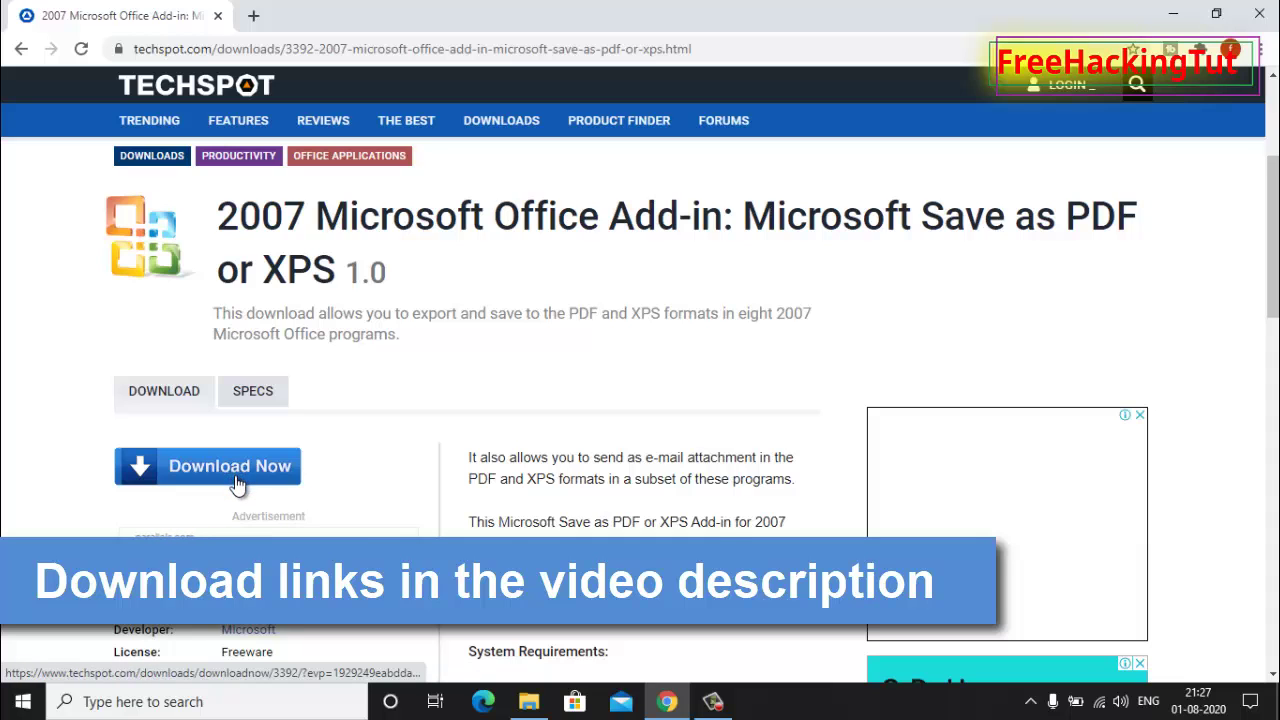
left_click(1173, 14)
left_click(529, 701)
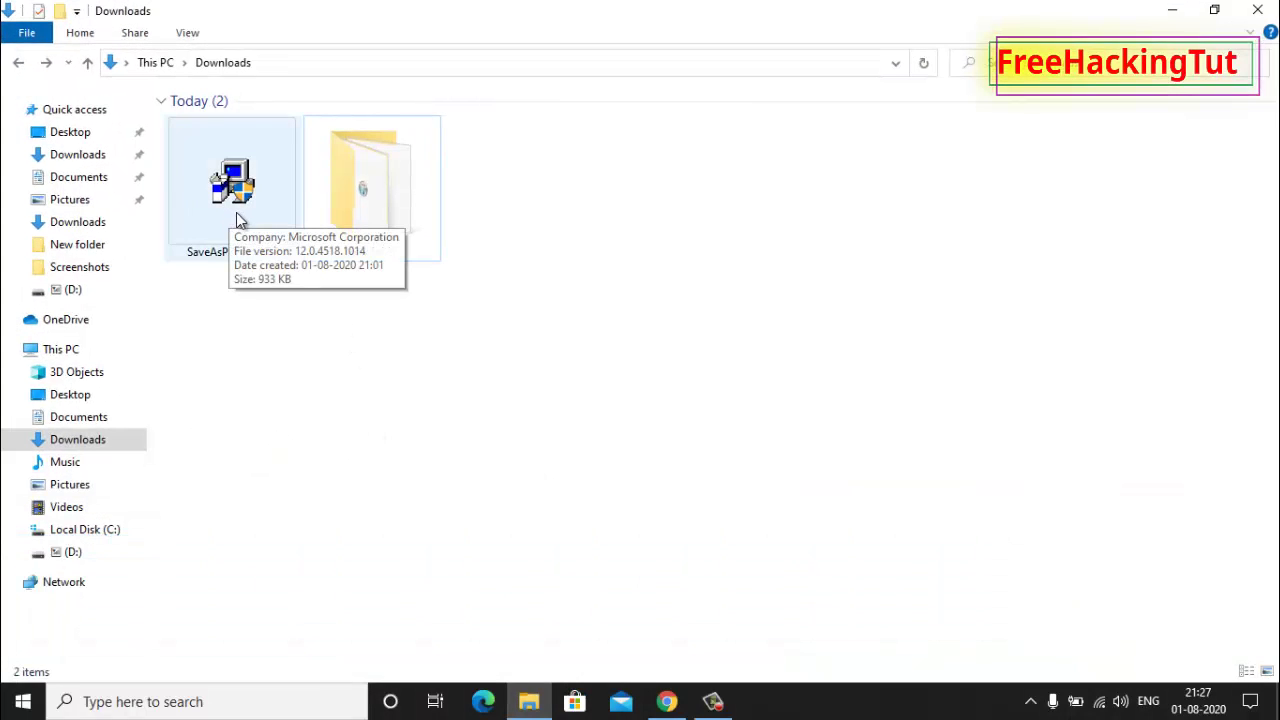
Install SaveAsPDFandXPS after accepting the license terms, then close the Downloads window.
left_click(236, 178)
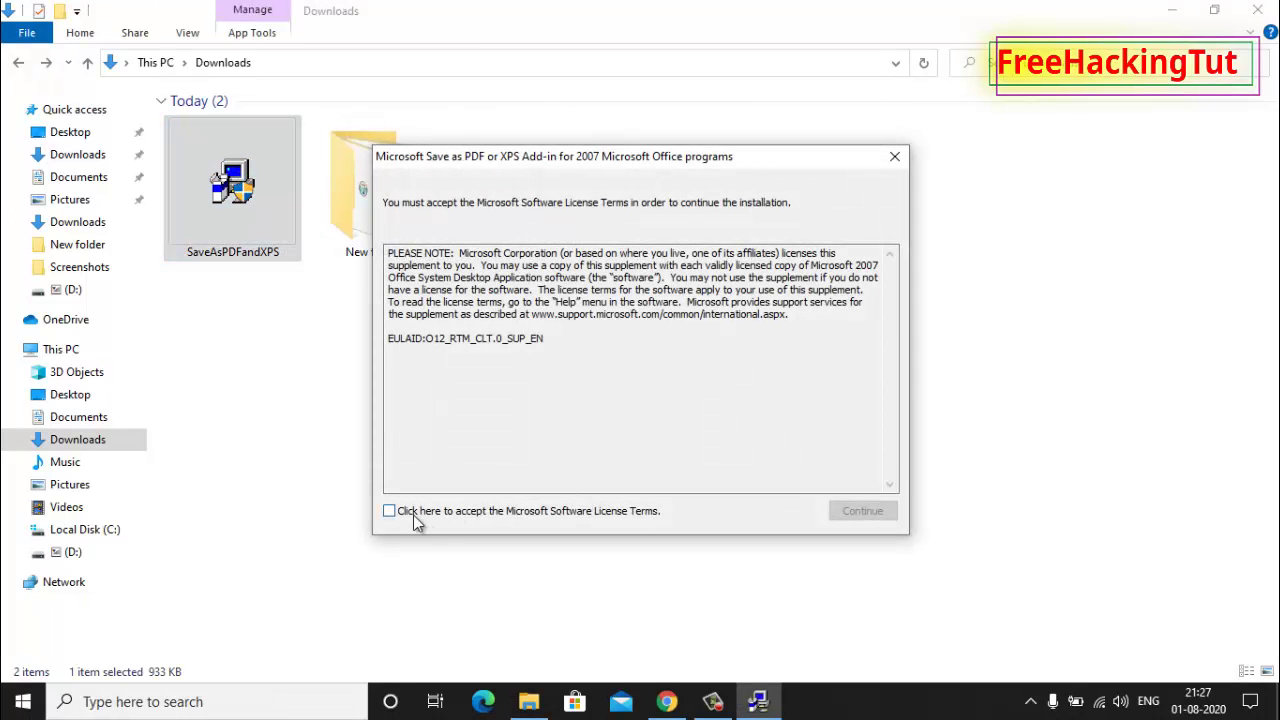
left_click(404, 513)
left_click(866, 510)
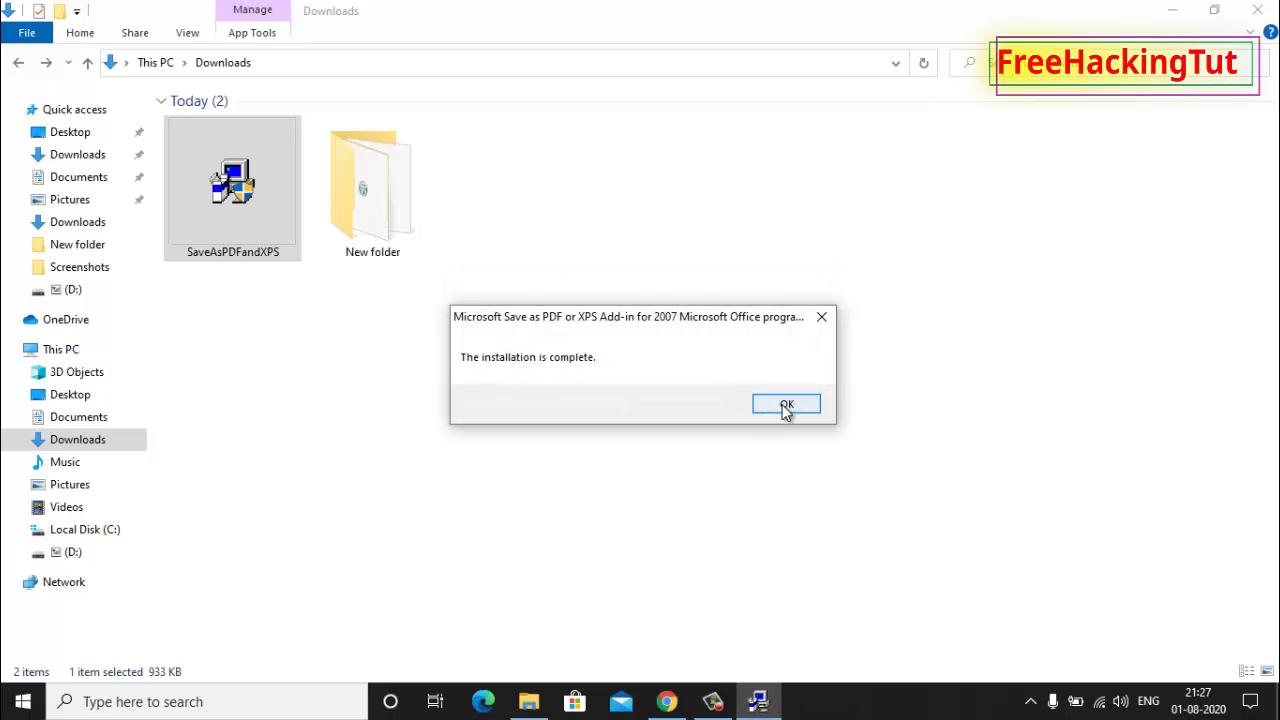
left_click(789, 403)
left_click(1257, 9)
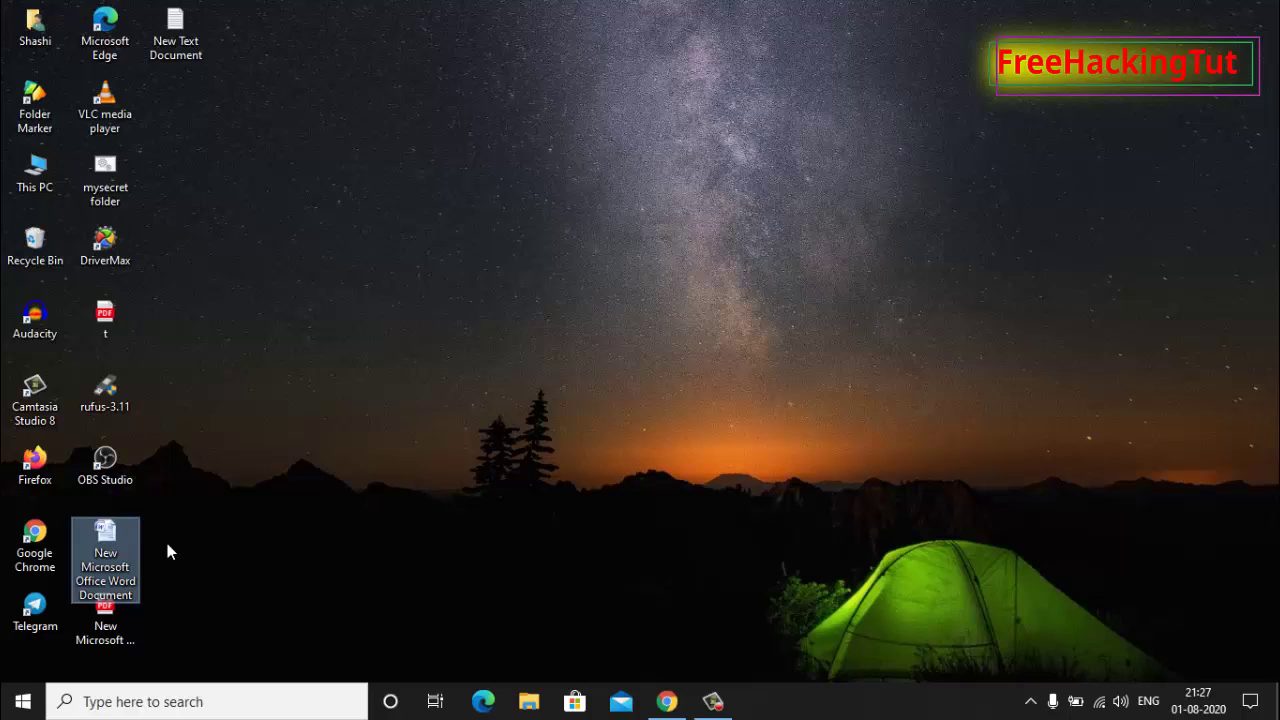
Reopen the Word document and bring up the Publish as PDF or XPS dialog.
double_click(112, 545)
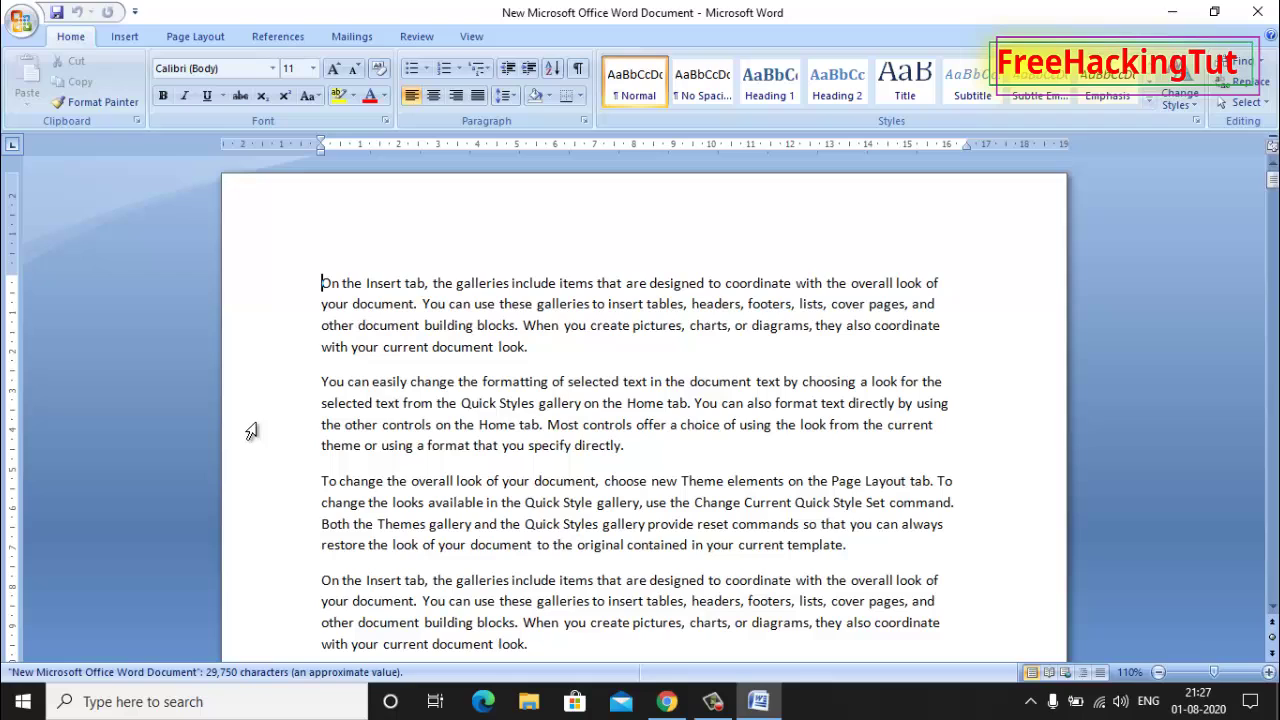
left_click(21, 23)
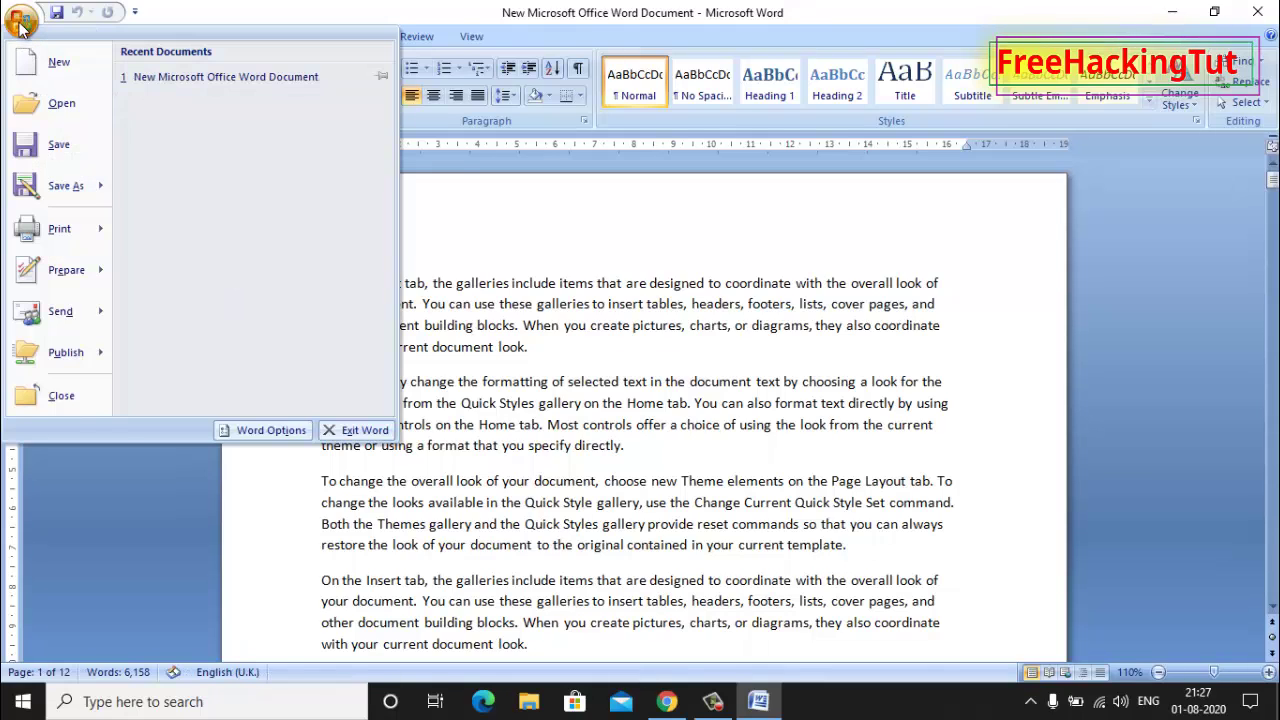
mouse_move(62, 185)
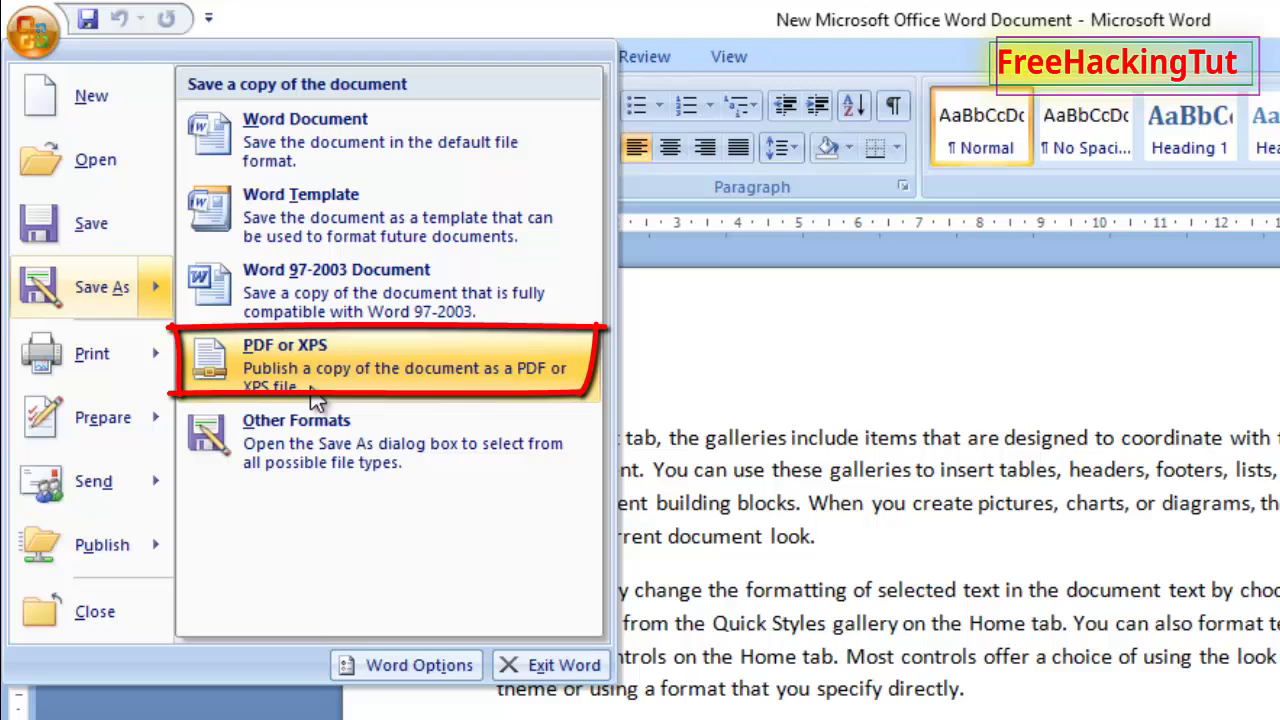
left_click(274, 365)
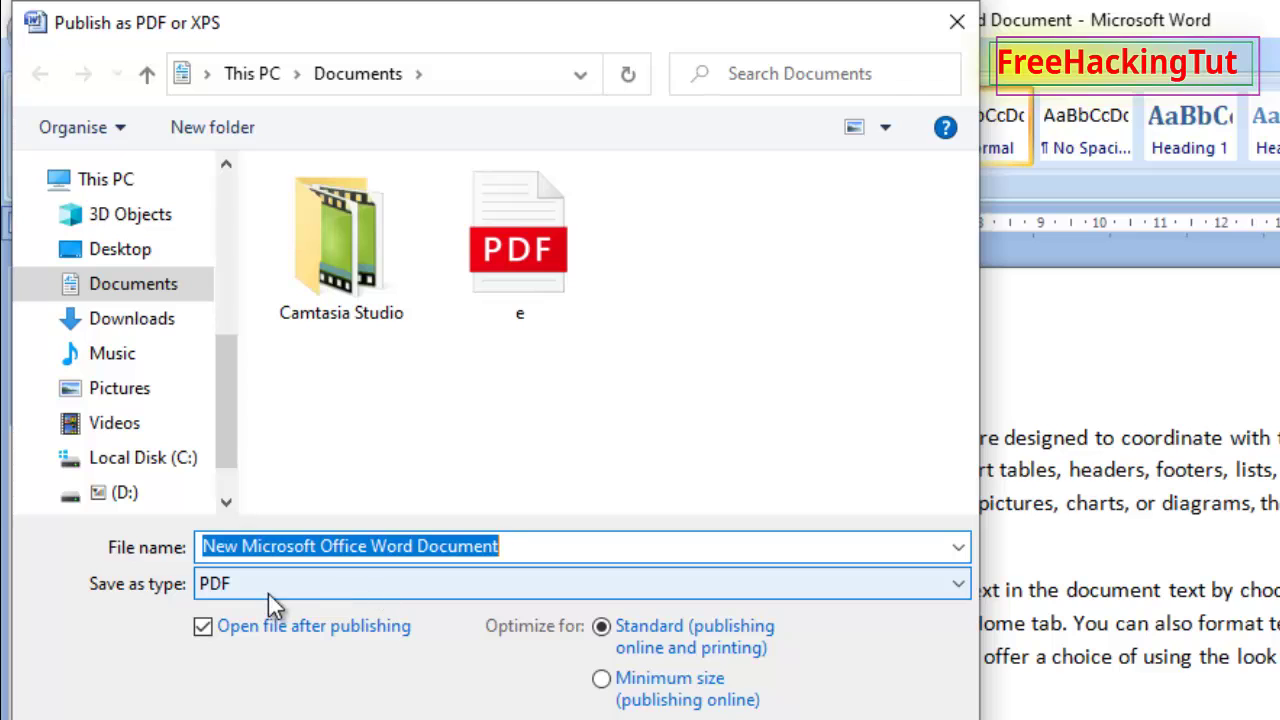
Name the file 'demo' and publish it as PDF.
left_click(521, 556)
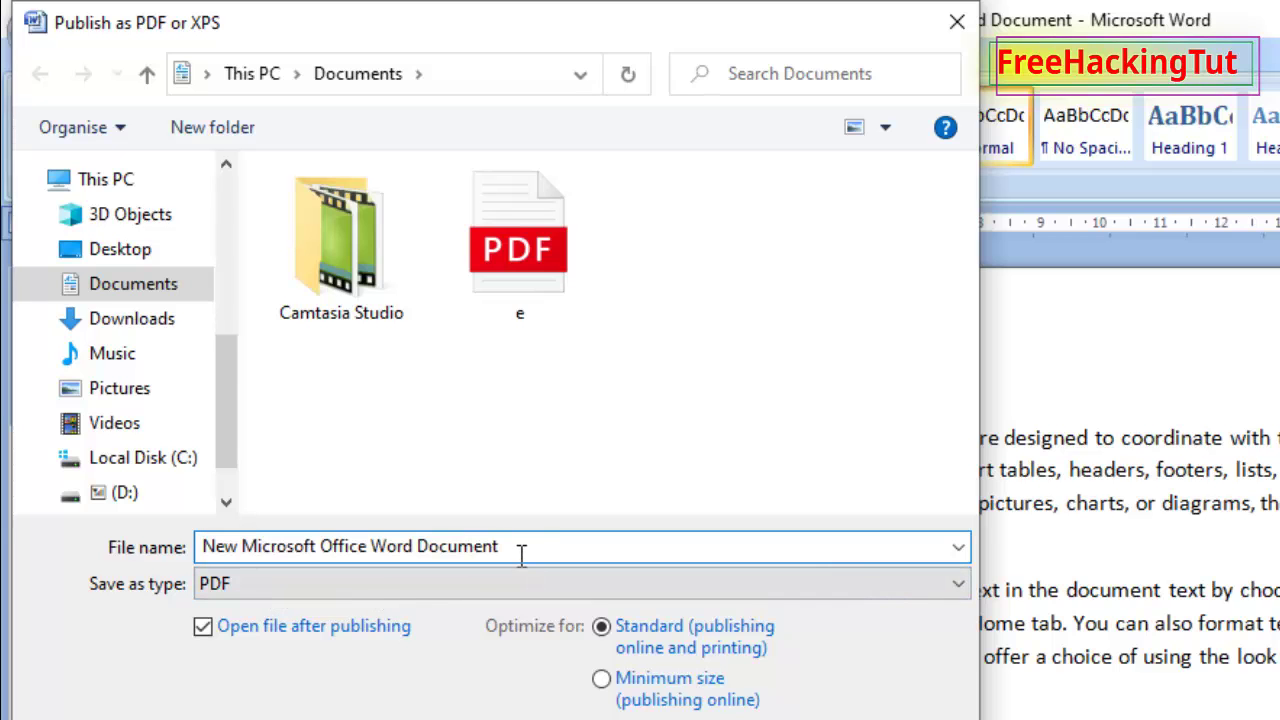
left_click_drag(521, 556, 185, 545)
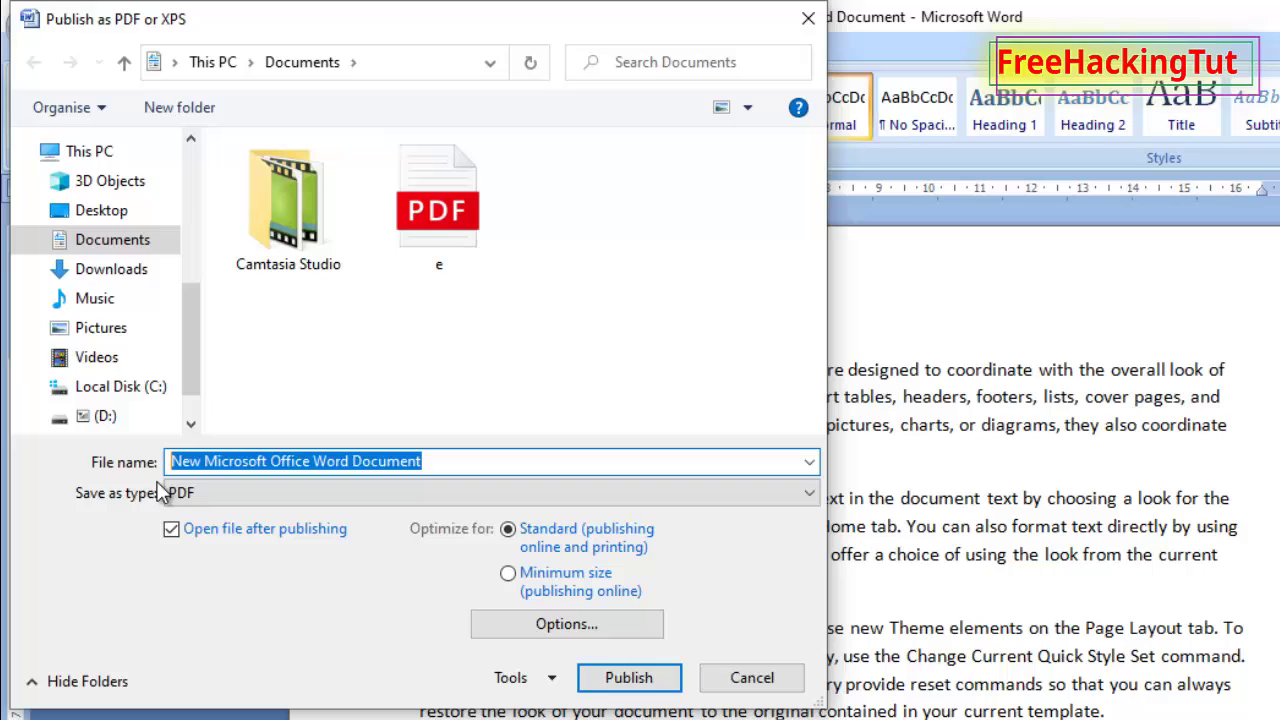
type("demo")
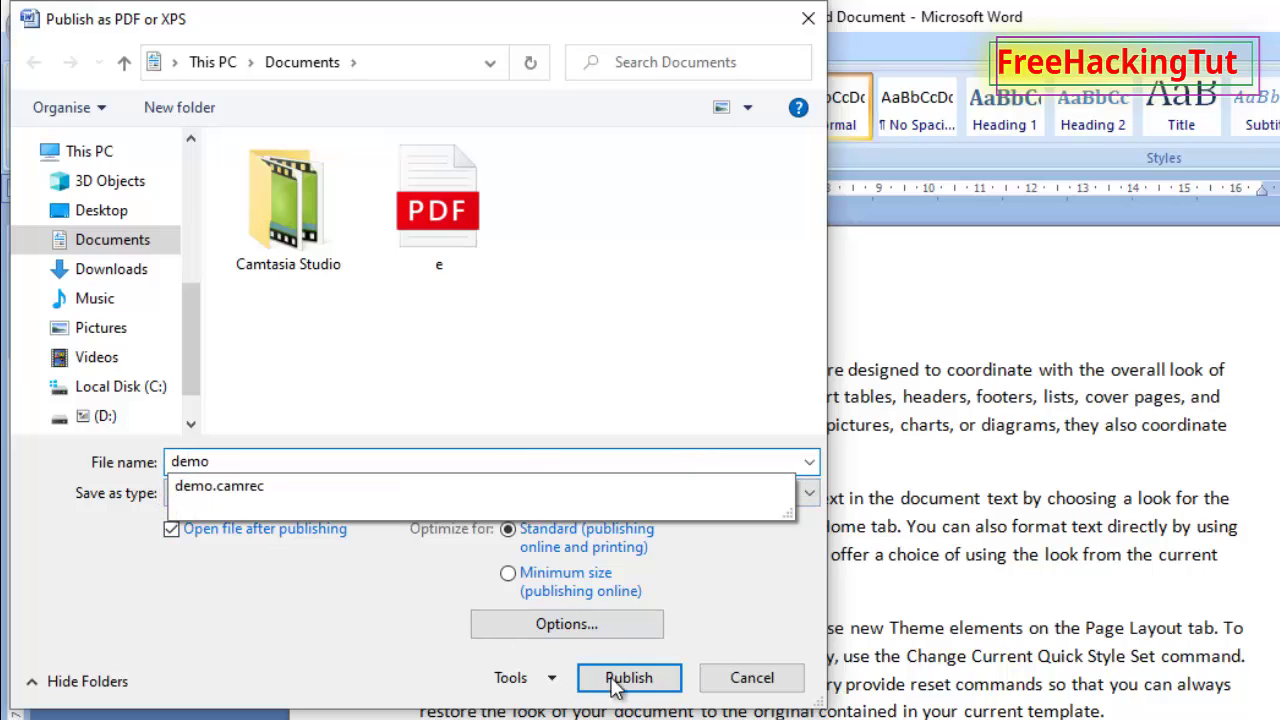
left_click(617, 680)
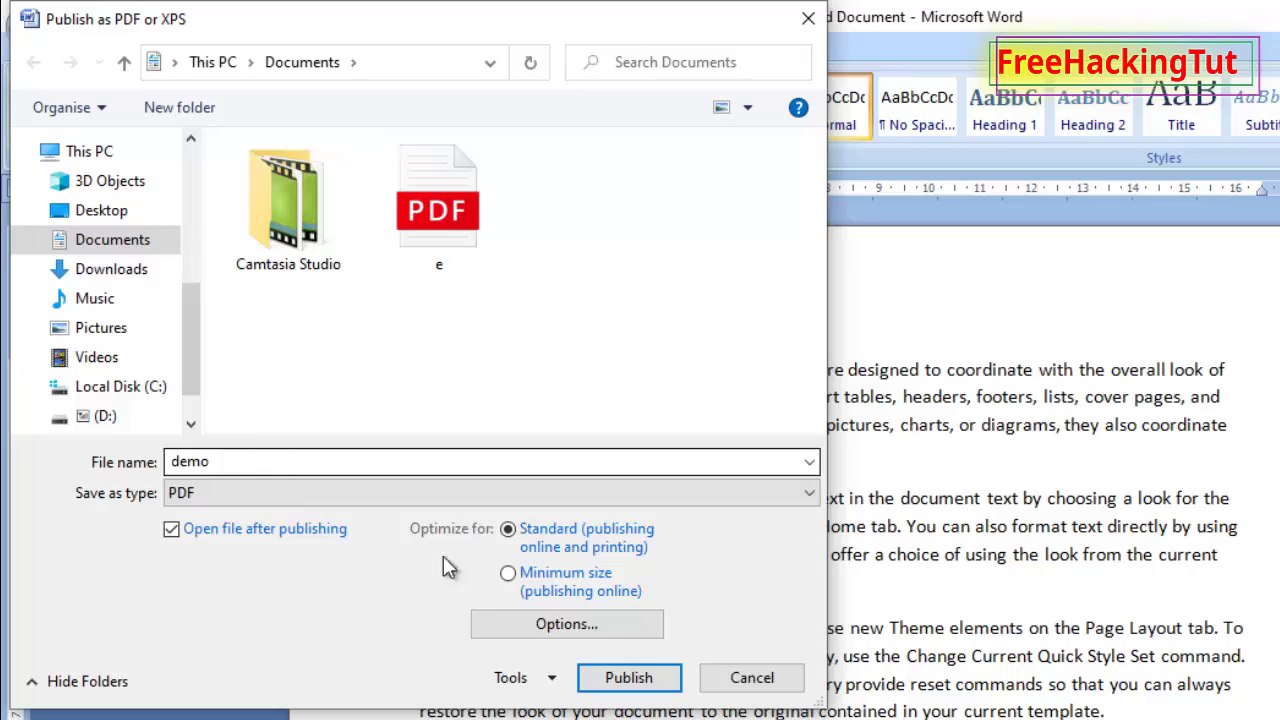
left_click(615, 678)
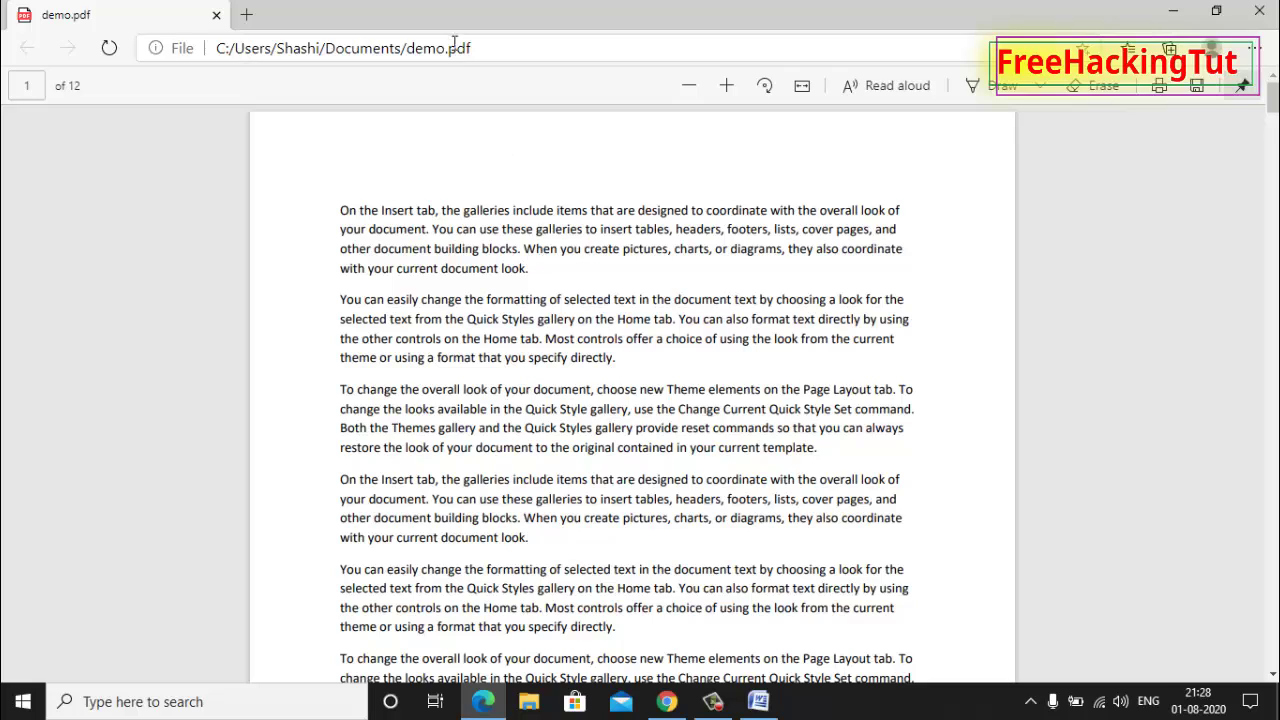
Scroll through demo.pdf in Edge, then close Edge and the Word document.
scroll(570, 363, "down", 1)
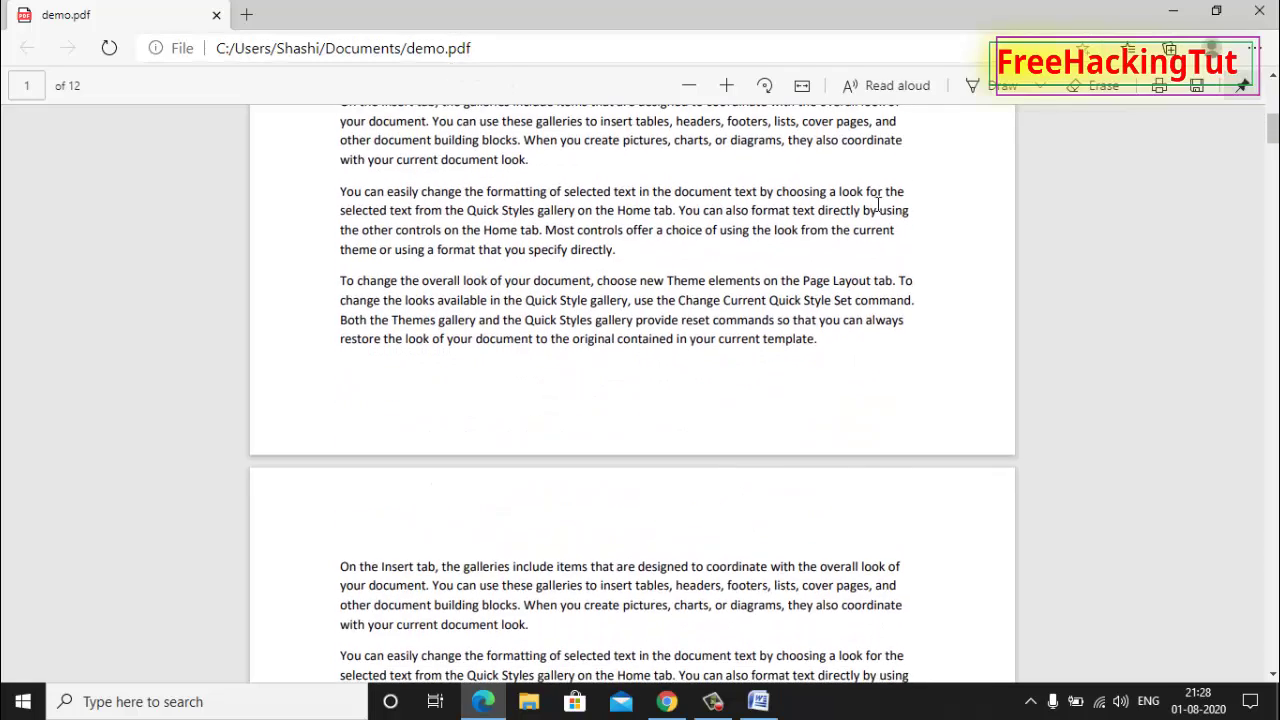
left_click(1258, 12)
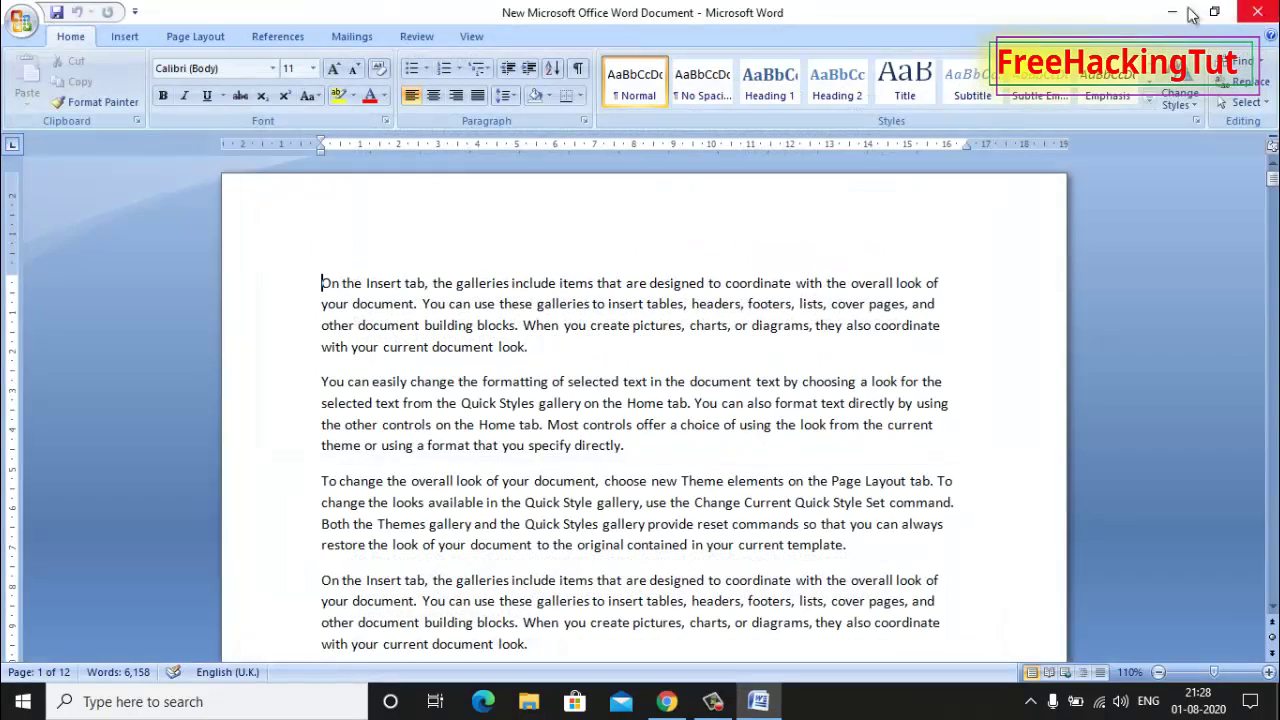
left_click(1258, 13)
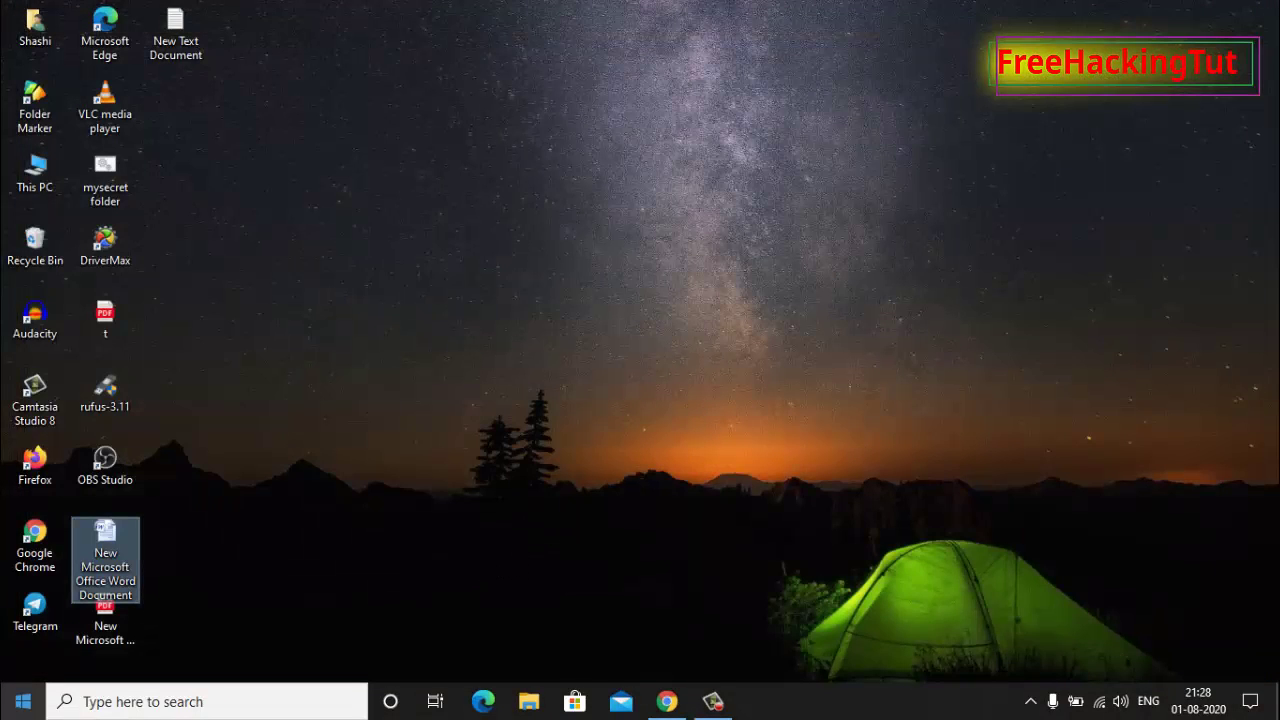
Launch Excel 2007 via a Start search for 'excel' and show the PDF or XPS Save As option.
left_click(22, 701)
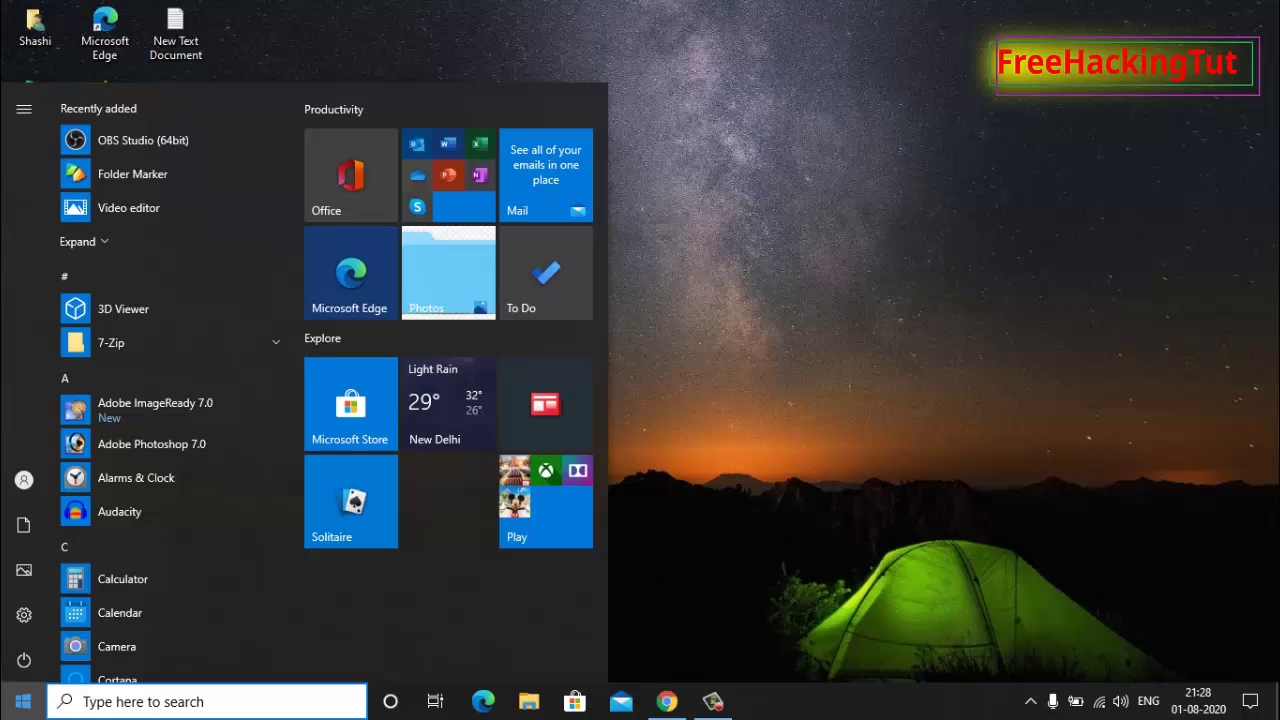
type("e")
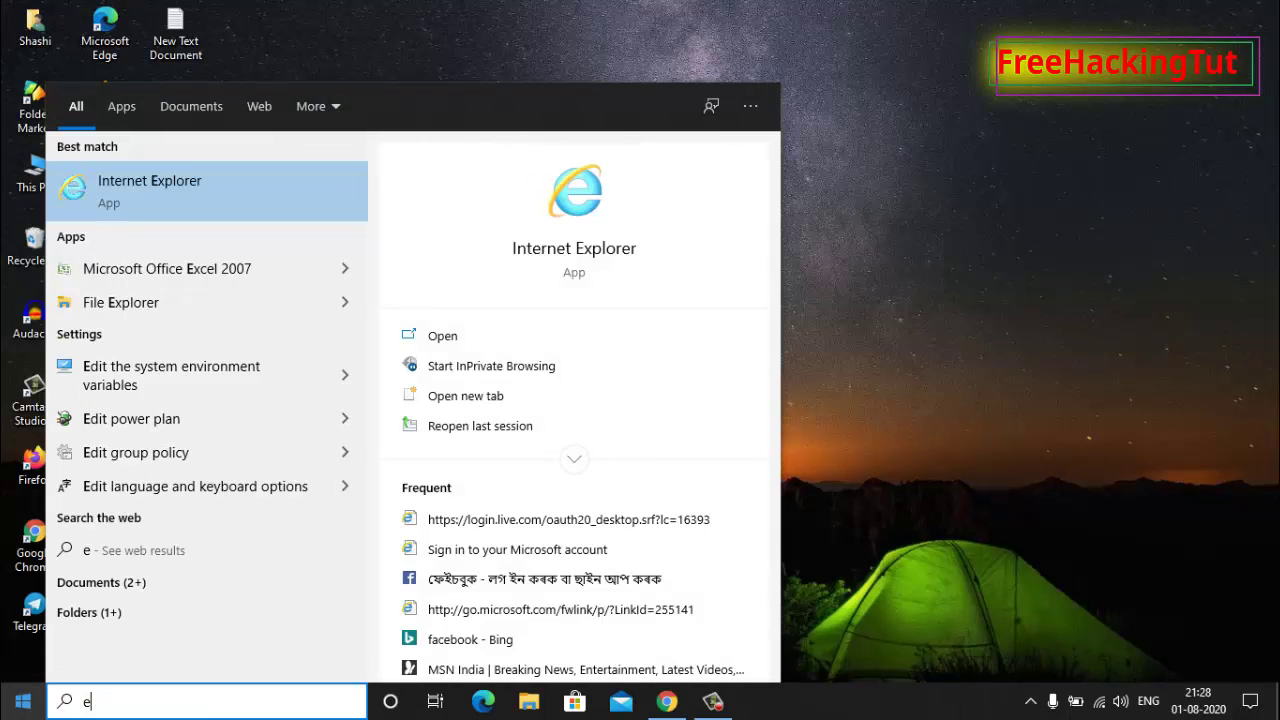
type("xc")
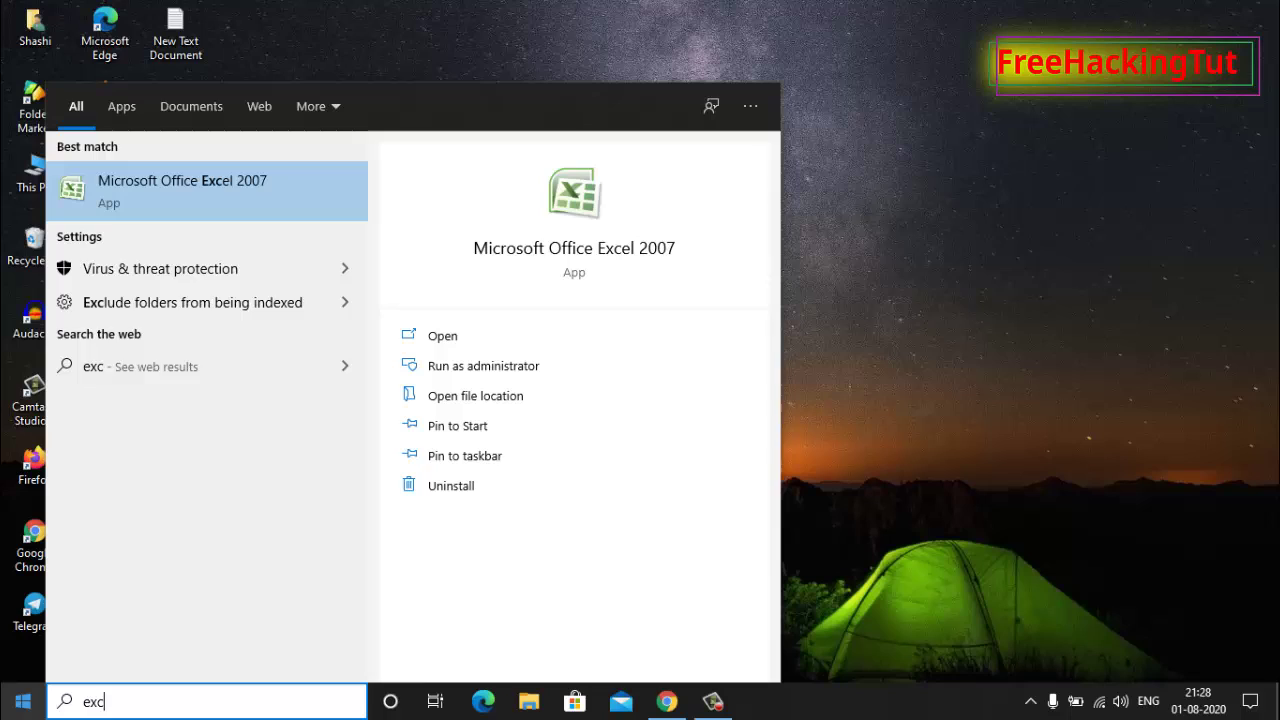
type("el")
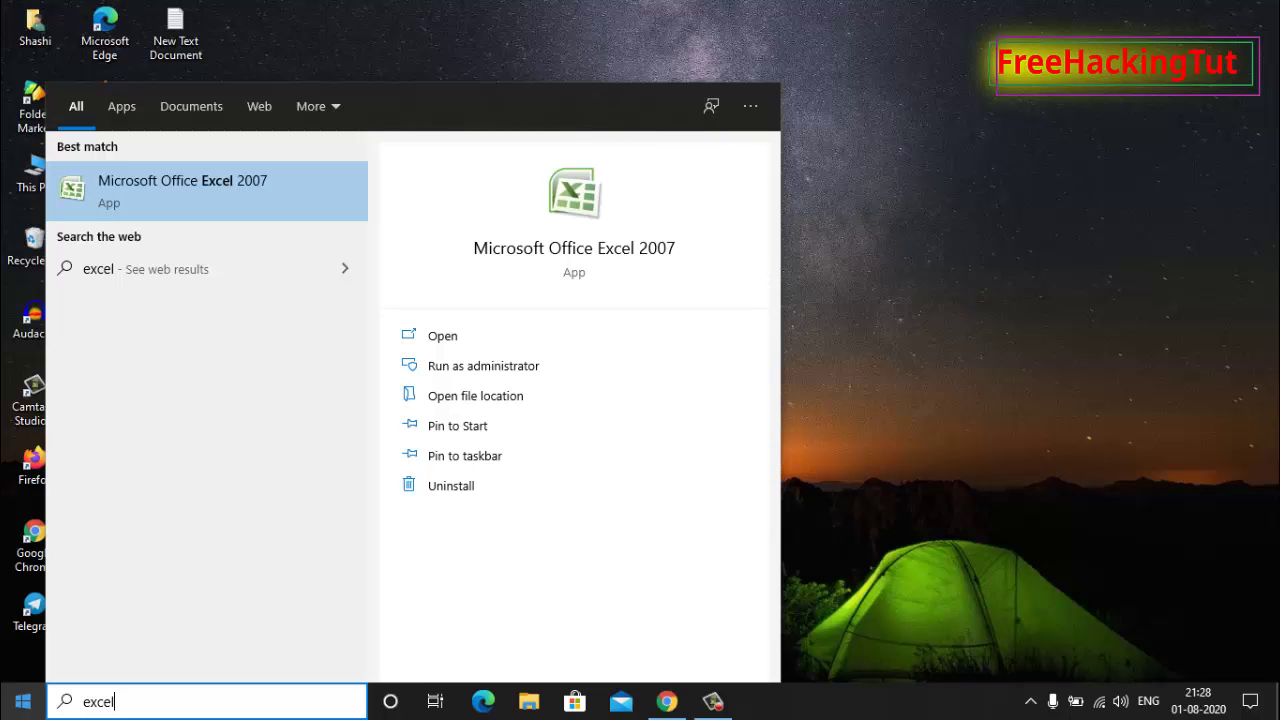
left_click(199, 190)
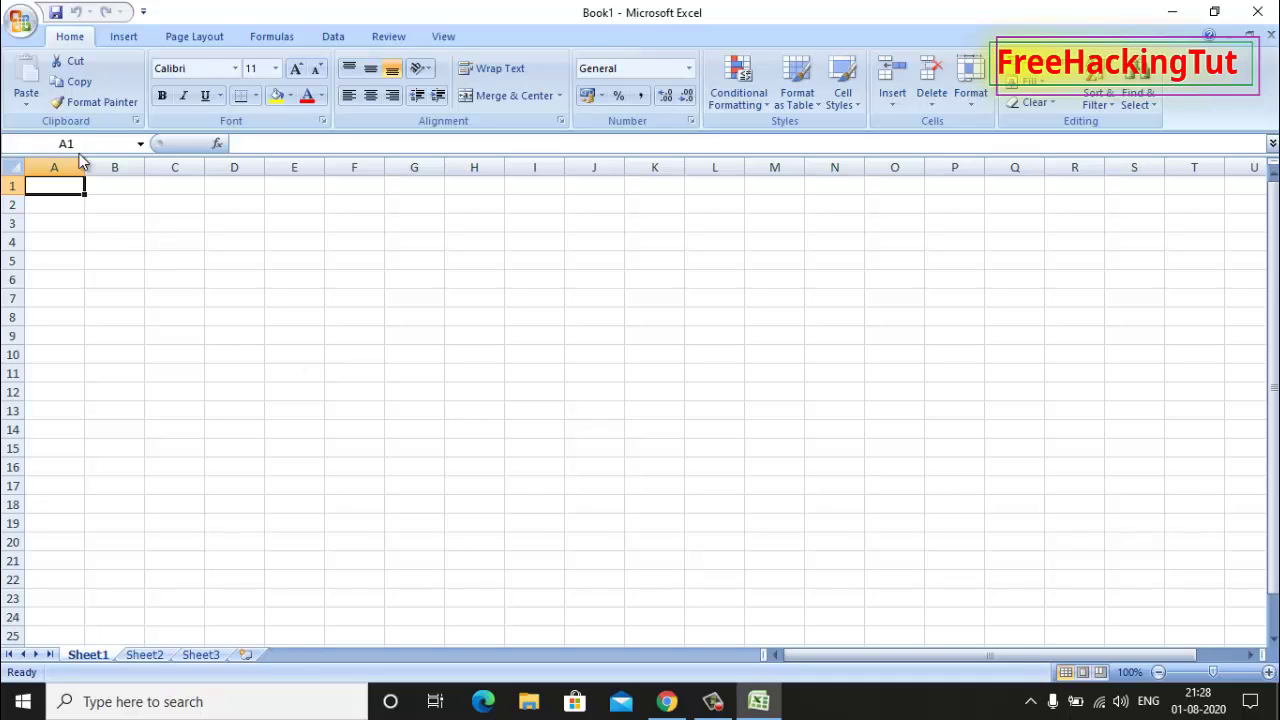
left_click(20, 22)
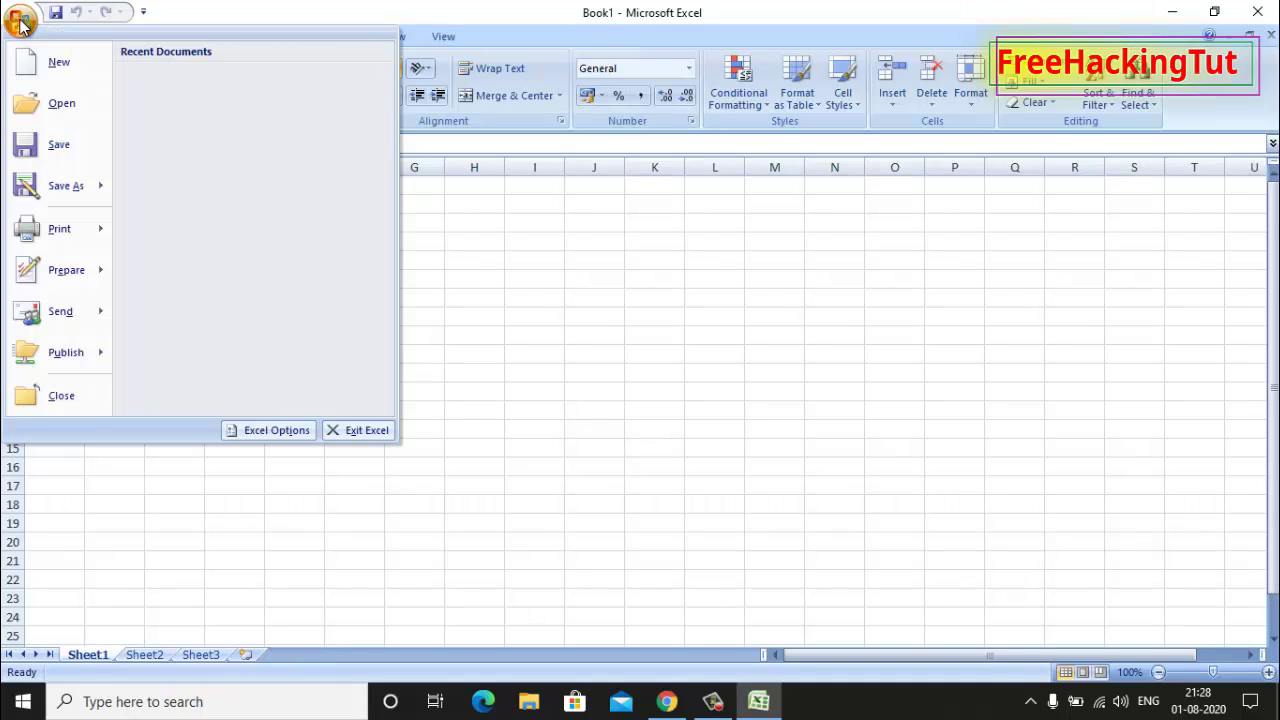
mouse_move(88, 202)
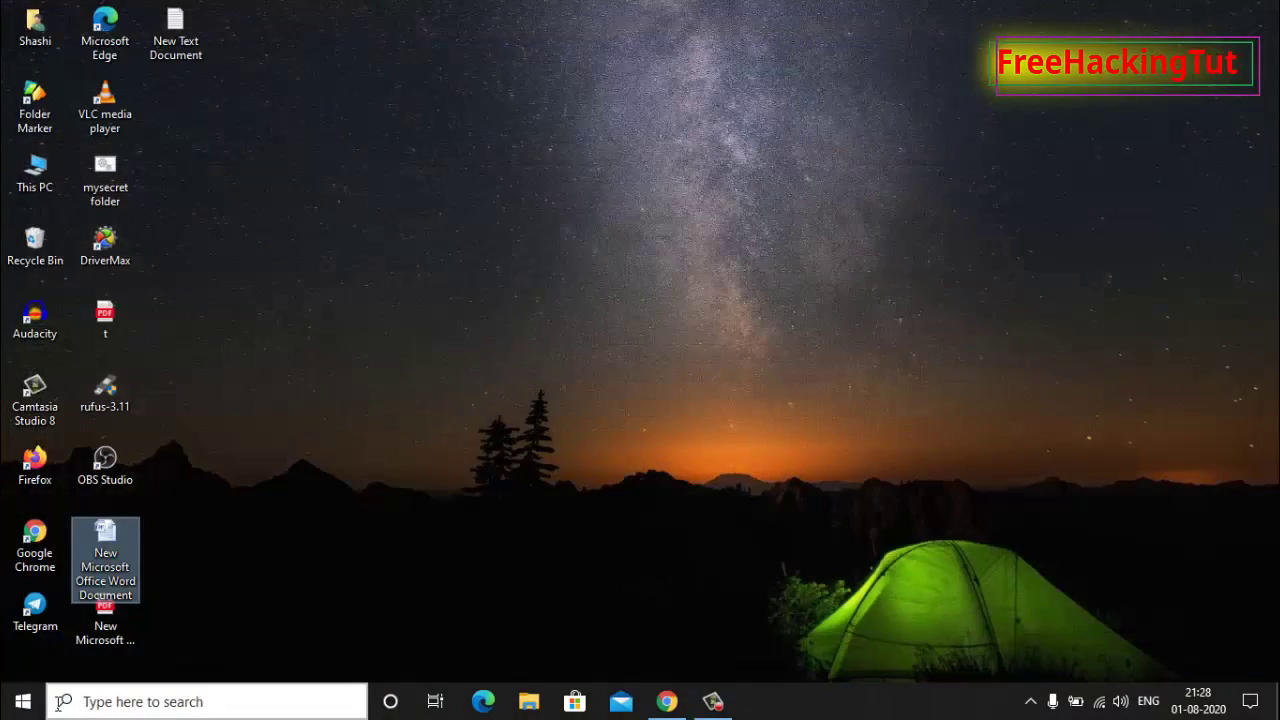
Launch PowerPoint 2007 from Start search and choose Save As > PDF or XPS.
left_click(23, 701)
type("poe")
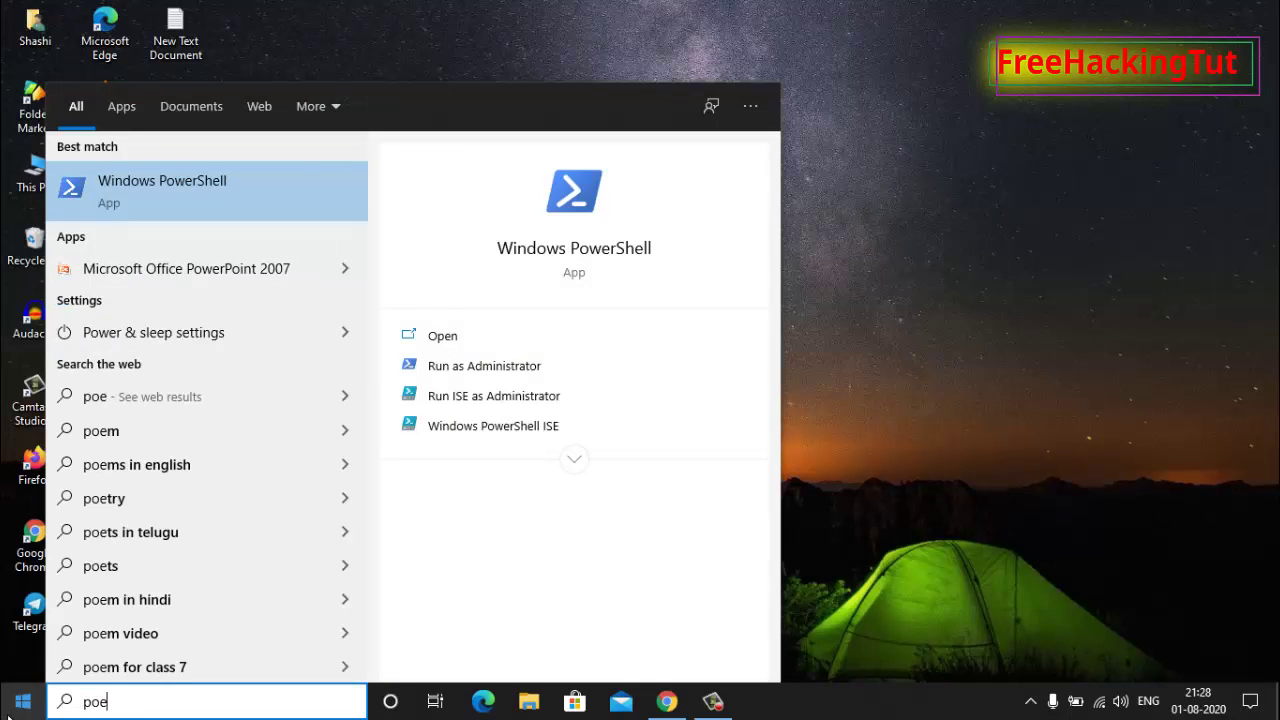
key("BackSpace")
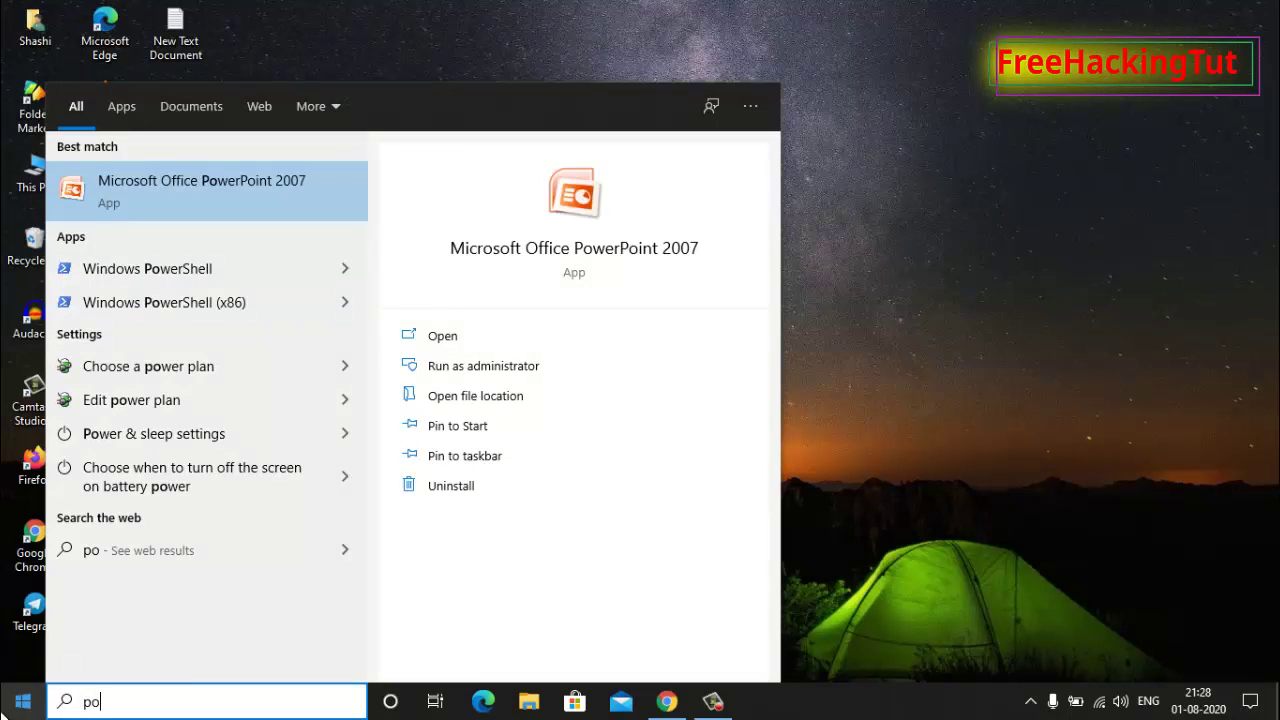
left_click(244, 189)
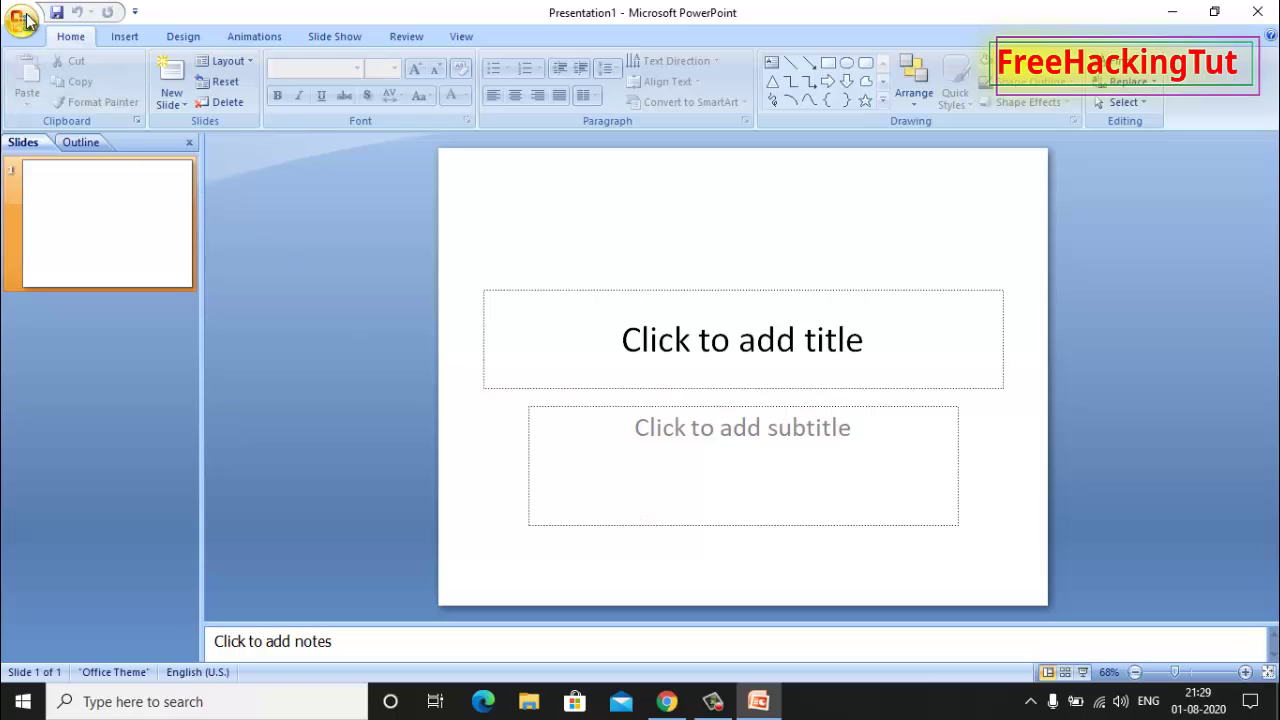
left_click(21, 20)
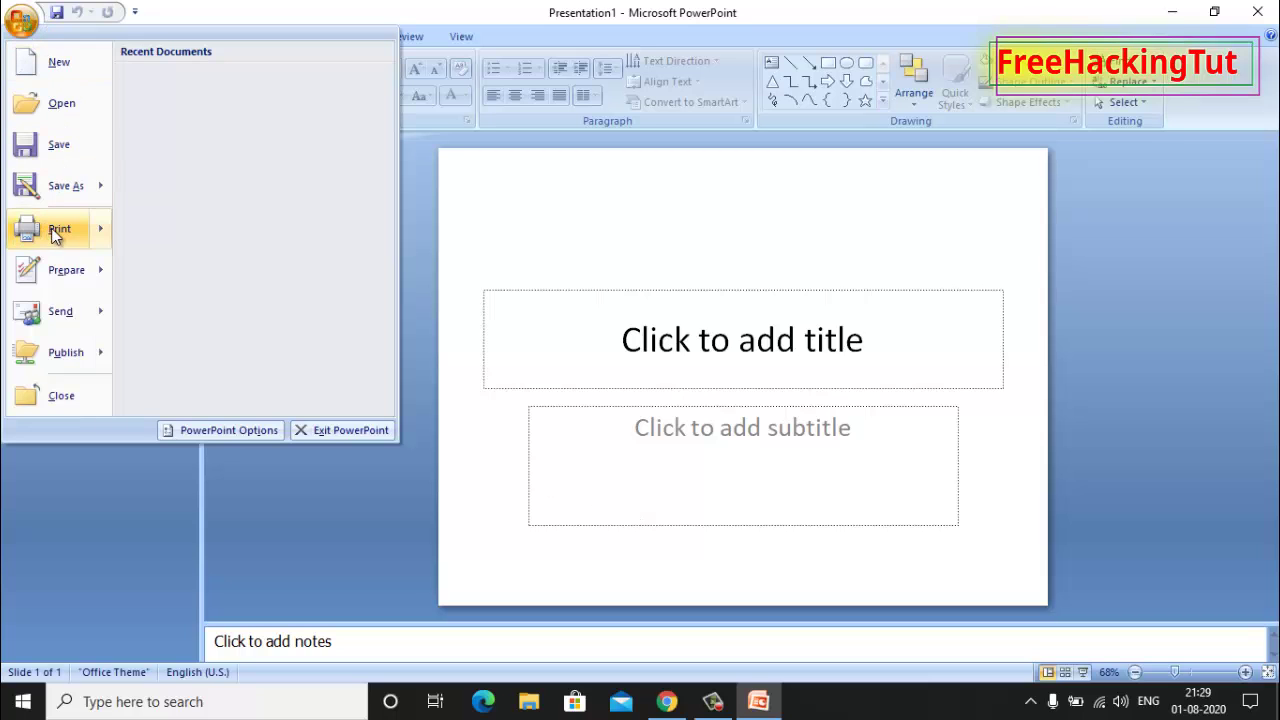
mouse_move(84, 188)
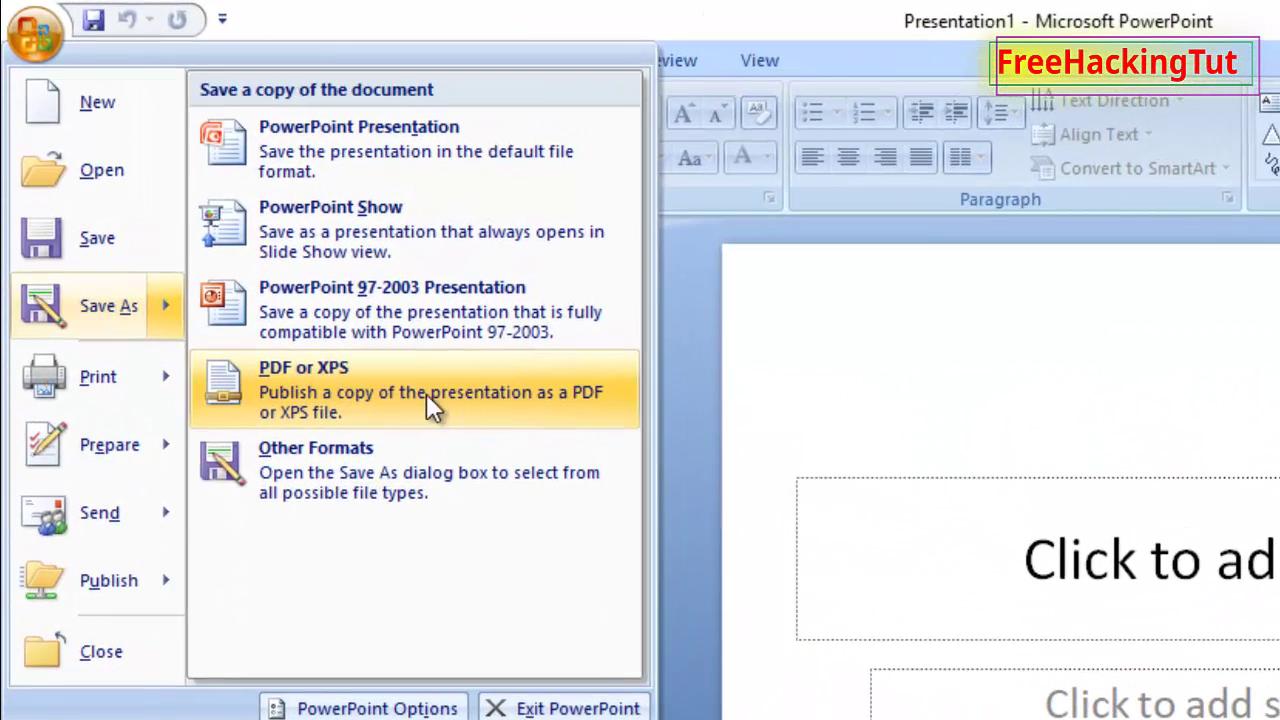
left_click(337, 400)
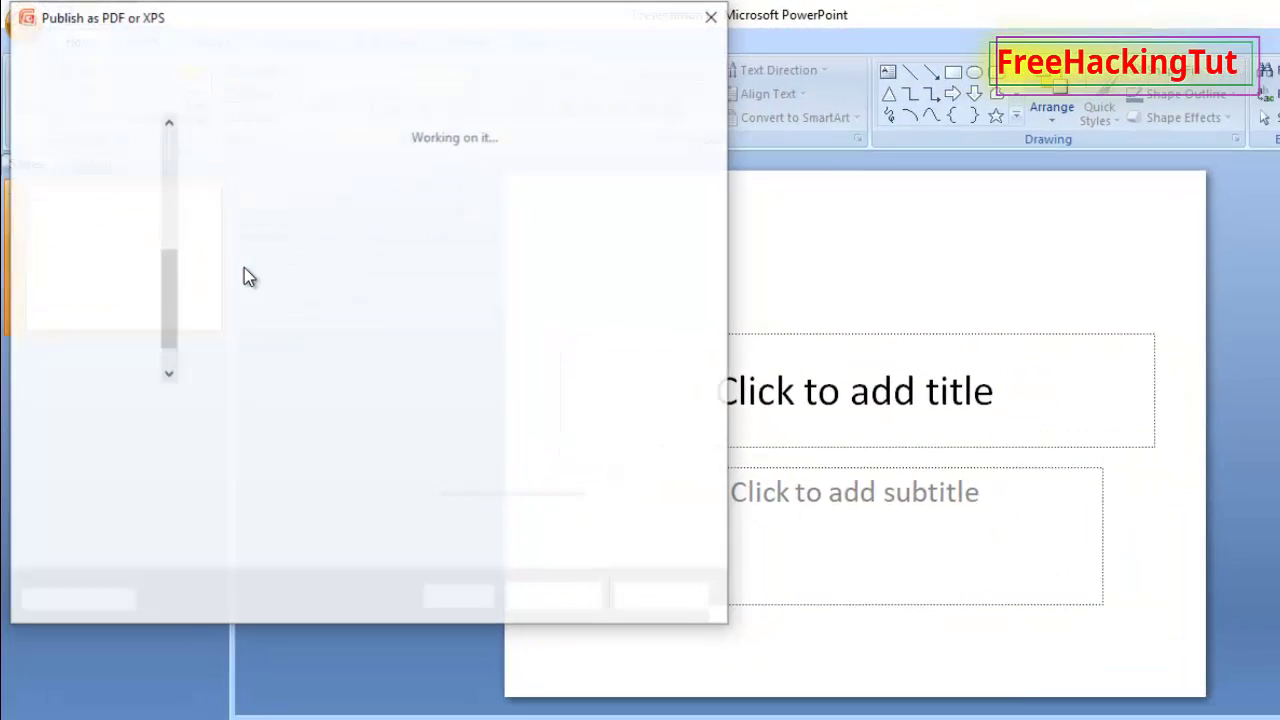